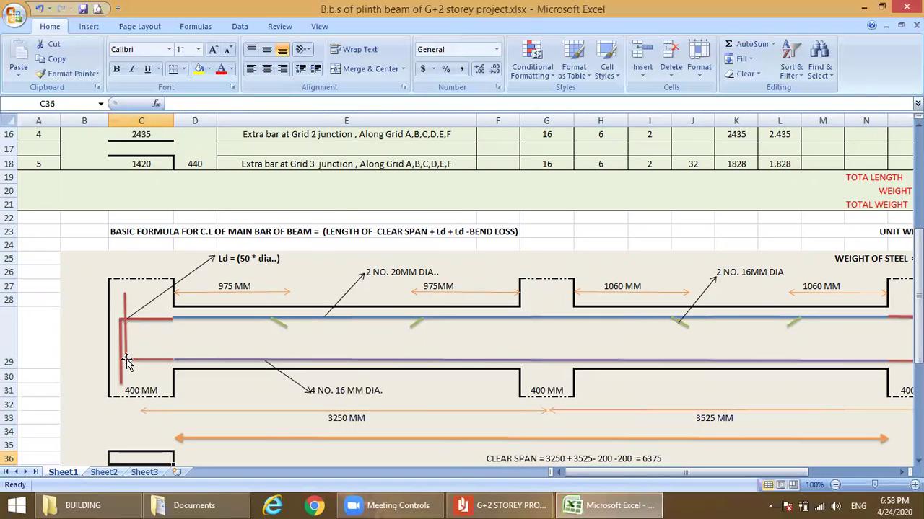
Inspect the formulas behind the bottom main bar's straight length and left leg in the bar schedule, cells C12 and B12
key("Up")
key("Up")
key("Up")
key("Up")
key("Up")
key("Up")
key("Up")
key("Up")
key("Up")
key("Up")
key("Up")
key("Up")
key("Up")
key("Up")
key("Up")
key("Up")
key("Up")
key("Up")
key("Up")
key("Up")
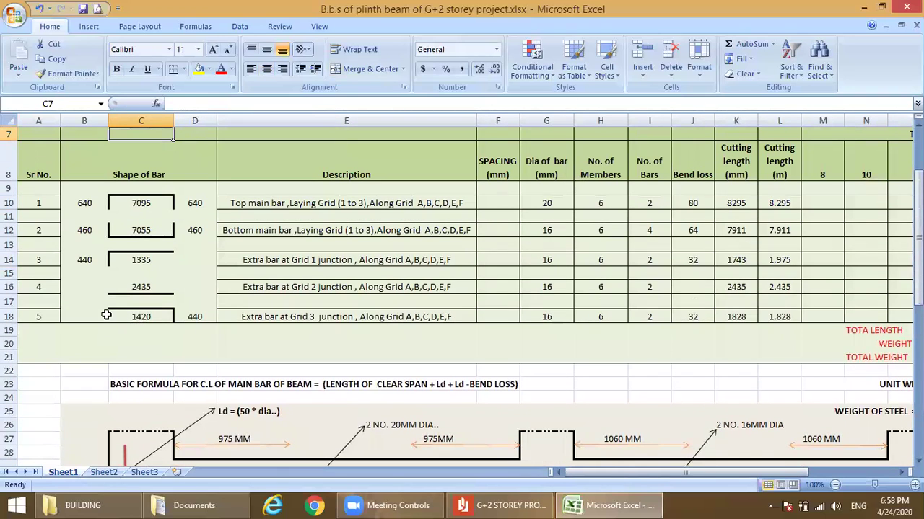
left_click(145, 230)
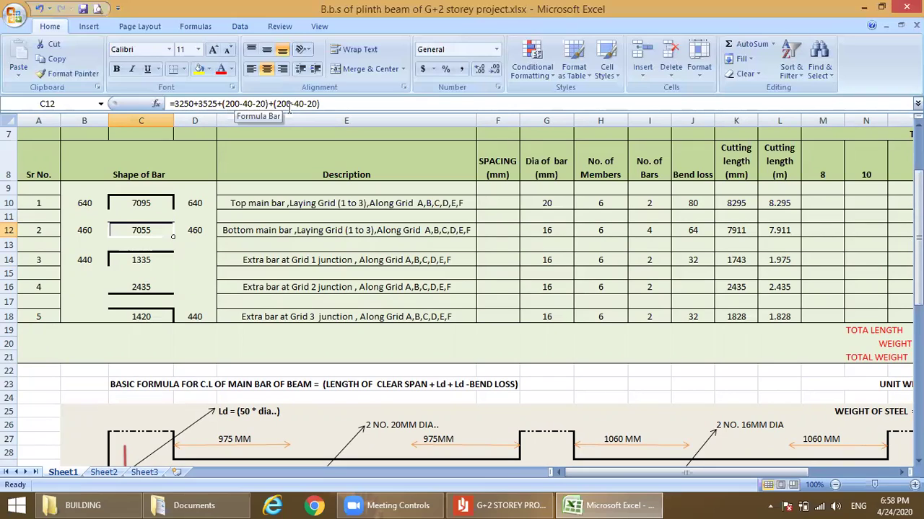
left_click(84, 230)
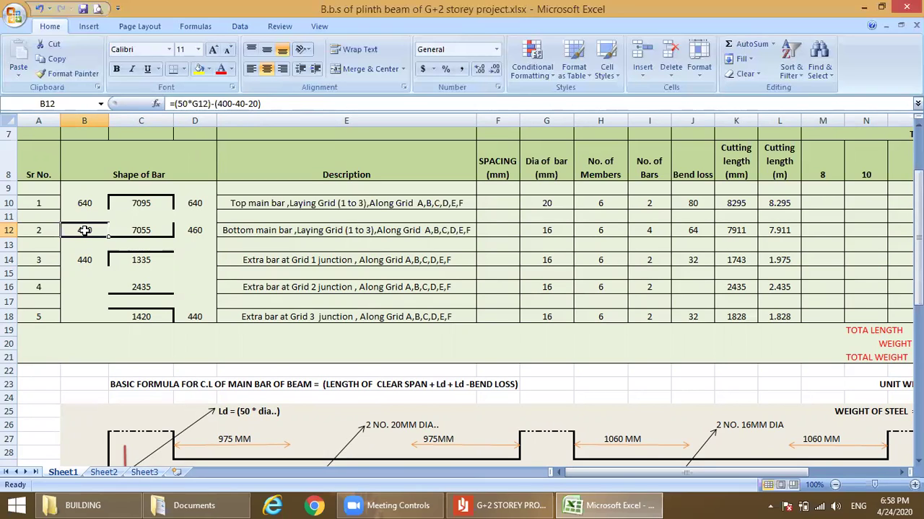
Examine the beam elevation sketch below the schedule, checking the bottom bar's bend and anchorage inside the first 400 mm column
key("Down")
key("Down")
key("Down")
key("Down")
key("Down")
key("Down")
key("Down")
key("Down")
key("Down")
key("Down")
key("Down")
key("Down")
key("Down")
key("Down")
key("Down")
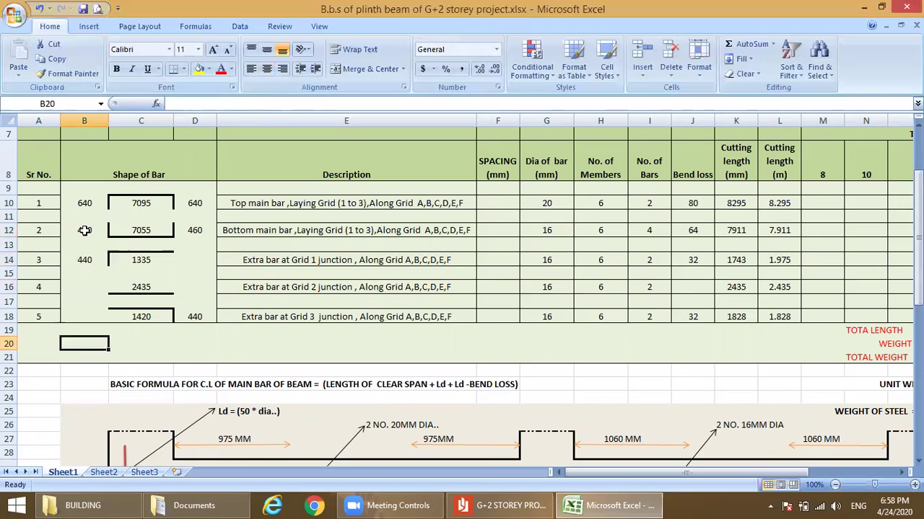
key("Down")
key("Down")
key("Down")
key("Down")
key("Down")
key("Down")
key("Down")
key("Down")
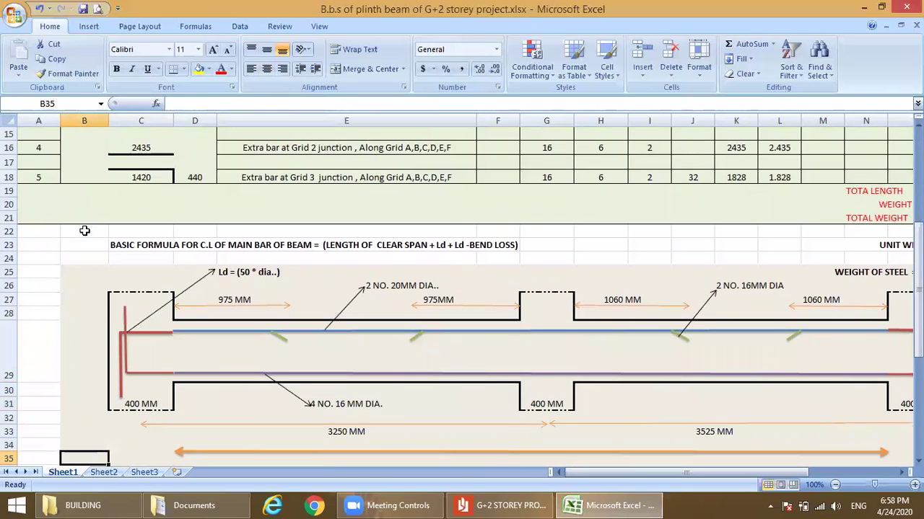
left_click(124, 316)
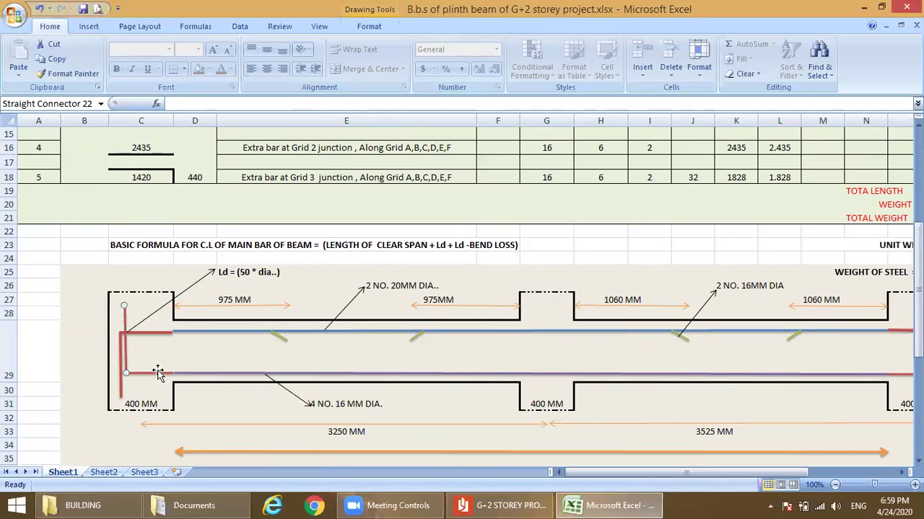
left_click(158, 372)
left_click(91, 363)
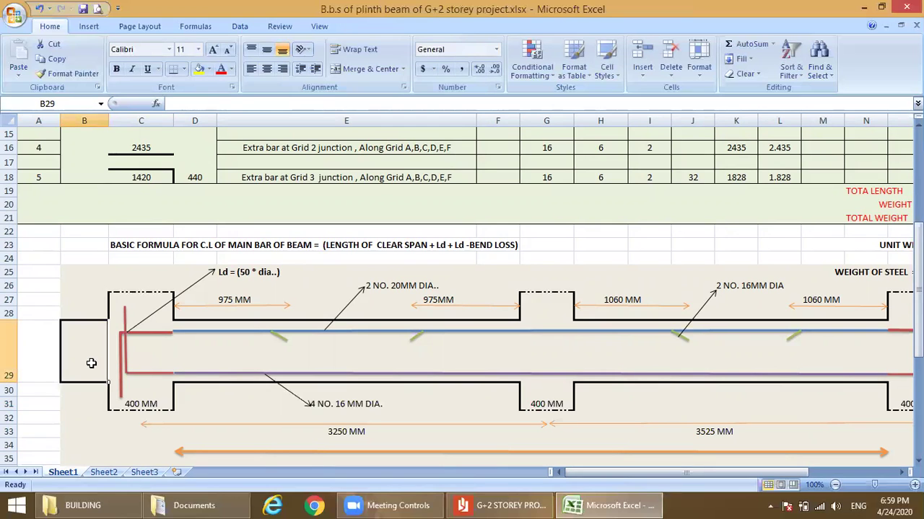
Inspect the formulas for the bottom main bar's left and right leg lengths in cells B12 and D12
key("Up")
key("Up")
key("Up")
key("Up")
key("Up")
key("Up")
key("Up")
key("Up")
key("Up")
key("Up")
key("Up")
key("Up")
key("Up")
key("Up")
key("Up")
key("Up")
key("Up")
key("Up")
key("Up")
key("Up")
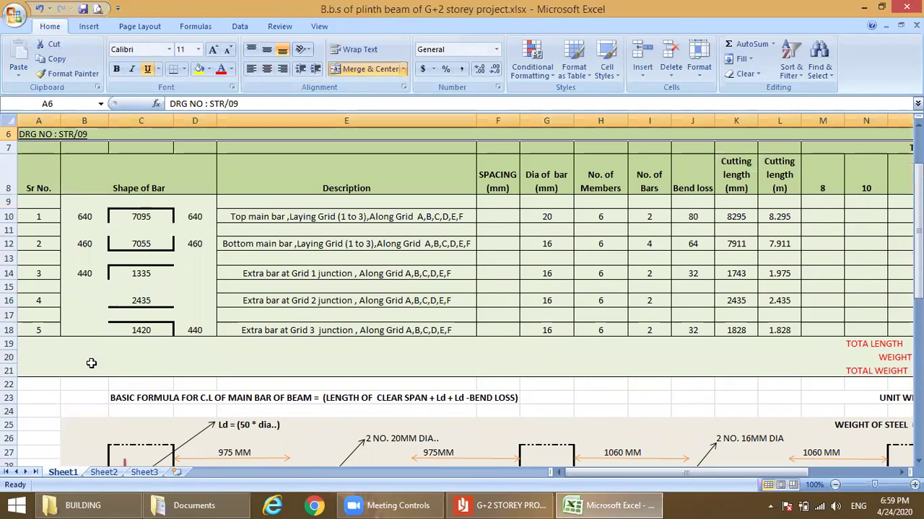
left_click(86, 242)
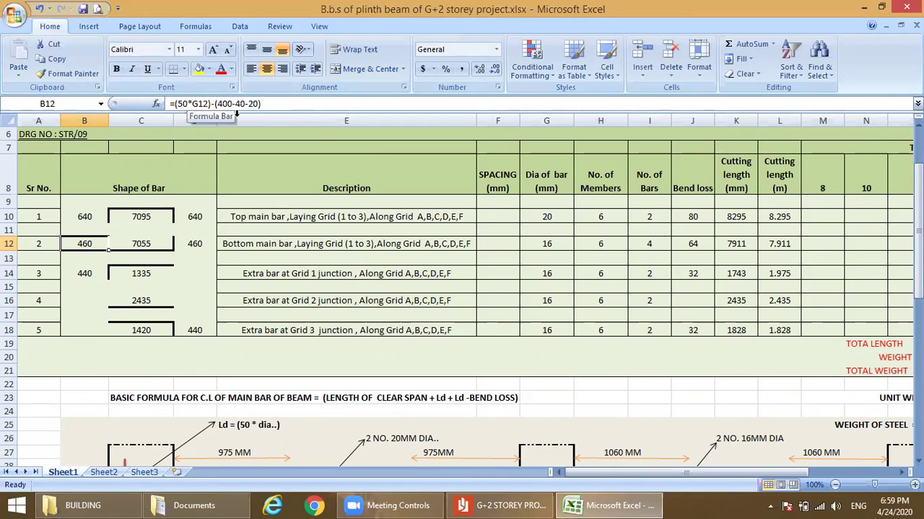
left_click(193, 244)
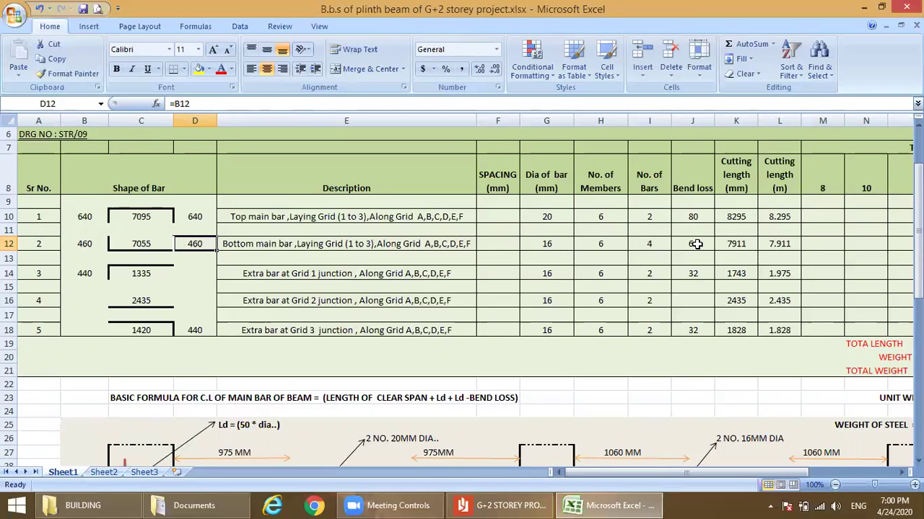
Inspect the bottom main bar's cutting length formula in K12 and its total 16 mm cutting length formula in P12
left_click(741, 243)
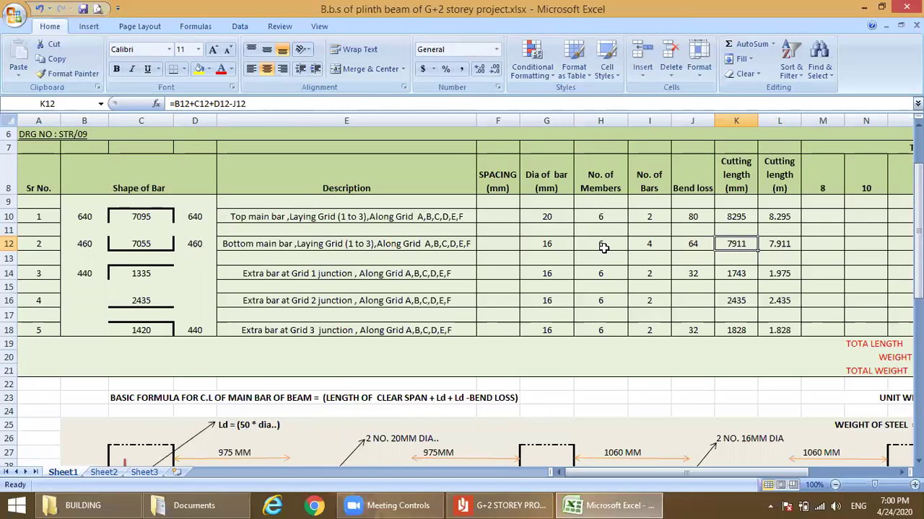
left_click(794, 245)
left_click(802, 246)
key("Right")
key("Right")
key("Right")
key("Right")
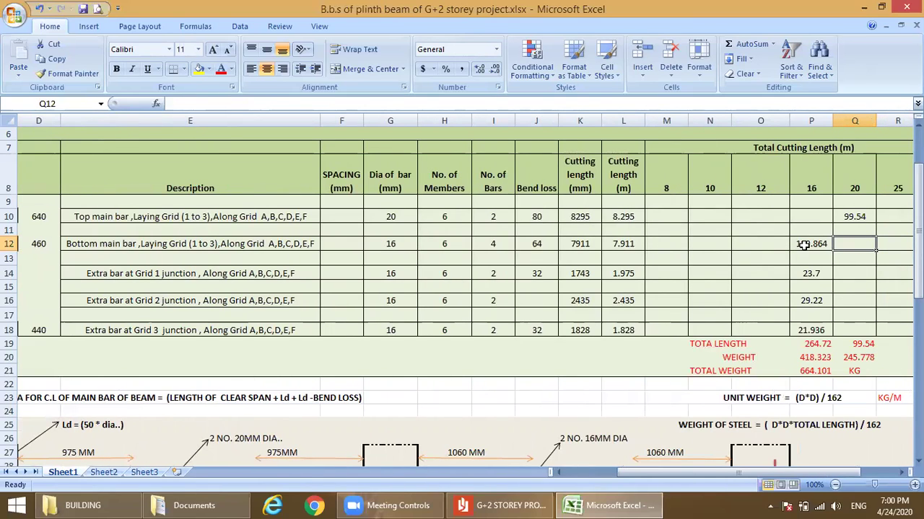
left_click(811, 245)
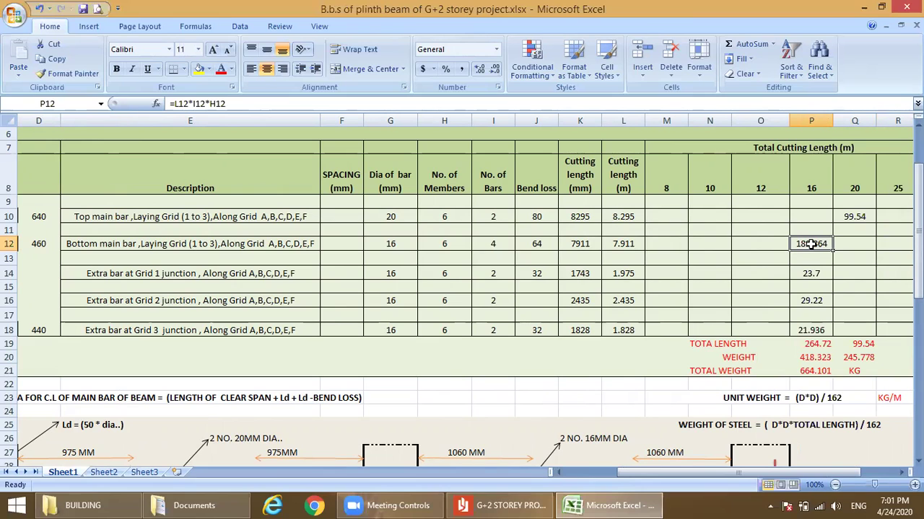
Examine the extra bars in the beam elevation sketch and in the plan sketch beneath the clear span calculation
key("Left")
key("Left")
key("Left")
key("Left")
key("Left")
key("Left")
key("Left")
key("Left")
key("Left")
key("Left")
key("Left")
key("Left")
key("Left")
key("Left")
key("Left")
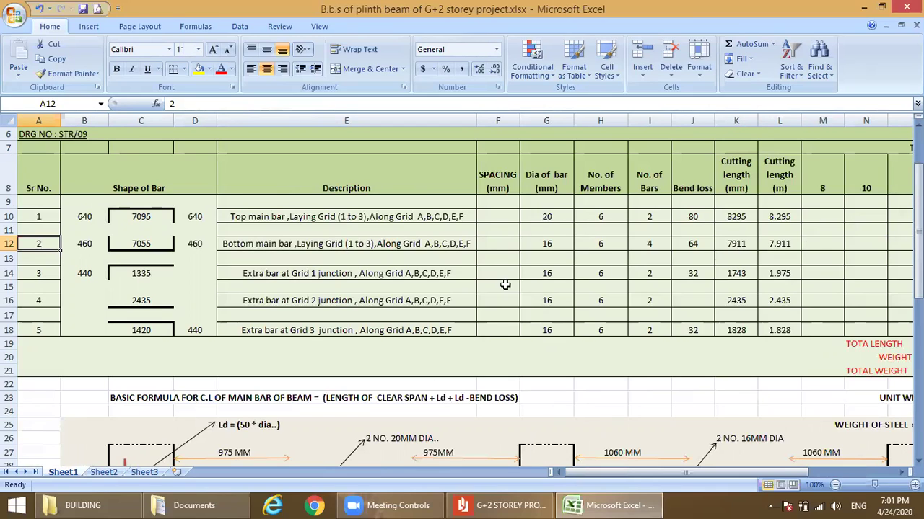
key("Down")
key("Down")
key("Down")
key("Down")
key("Down")
key("Down")
key("Down")
key("Down")
key("Down")
key("Down")
key("Down")
key("Down")
key("Down")
key("Down")
key("Down")
key("Down")
key("Down")
key("Down")
key("Down")
key("Down")
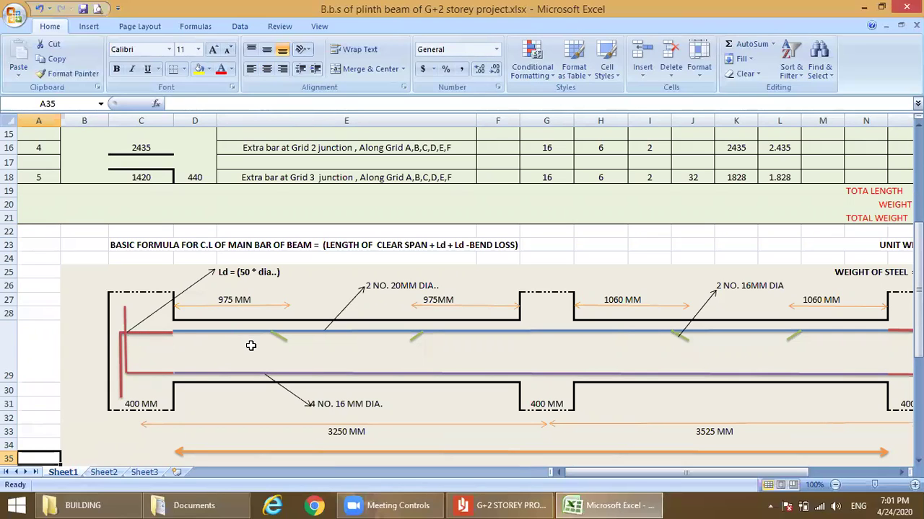
key("Page_Down")
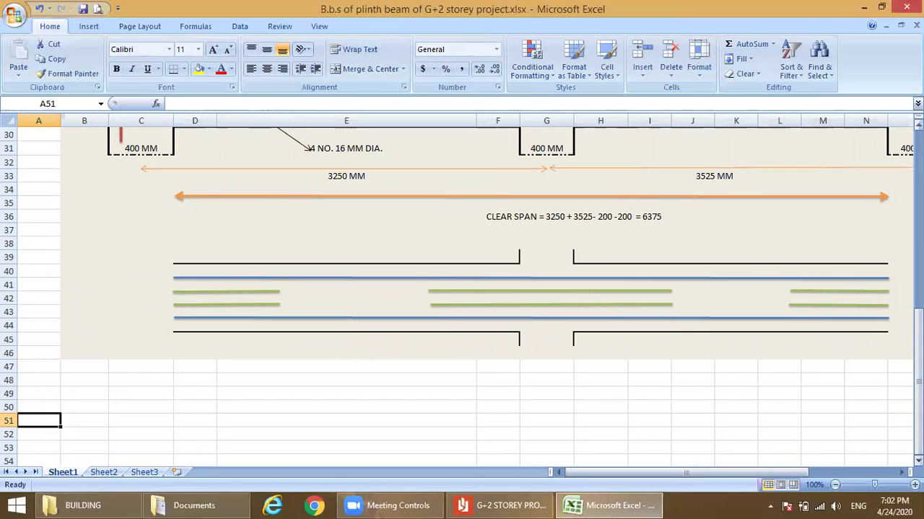
Return to the beam elevation sketch and examine the bars at the first column junction together with the plan sketch
key("Up")
key("Up")
key("Up")
key("Up")
key("Up")
key("Up")
key("Up")
key("Up")
key("Up")
key("Up")
key("Up")
key("Up")
key("Up")
key("Up")
key("Up")
key("Up")
key("Up")
key("Up")
key("Up")
key("Up")
key("Up")
key("Up")
key("Up")
key("Up")
key("Up")
key("Up")
key("Up")
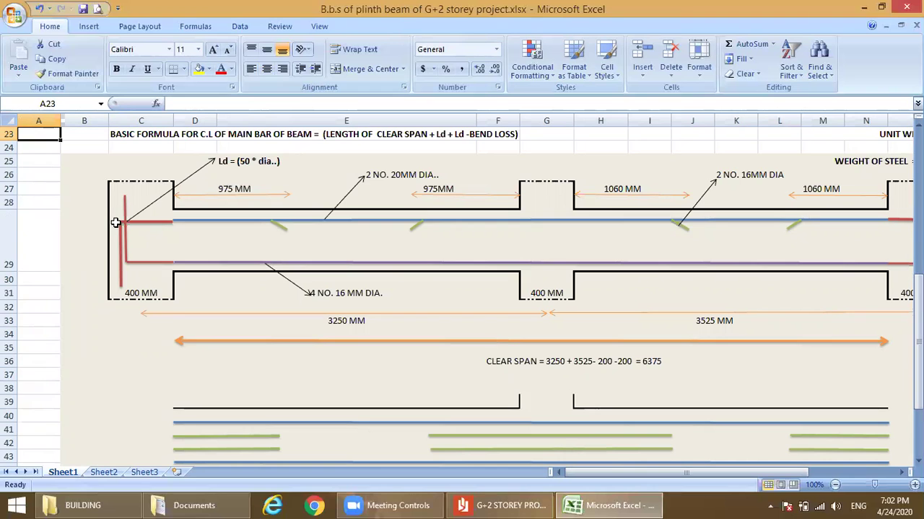
Inspect the formulas for the Grid 1 junction extra bar's horizontal length in C14 and bent leg length in B14
key("Up")
key("Up")
key("Up")
key("Up")
key("Up")
key("Up")
key("Up")
key("Up")
key("Up")
key("Up")
key("Up")
key("Up")
key("Up")
key("Up")
key("Up")
key("Up")
key("Up")
key("Up")
key("Up")
key("Up")
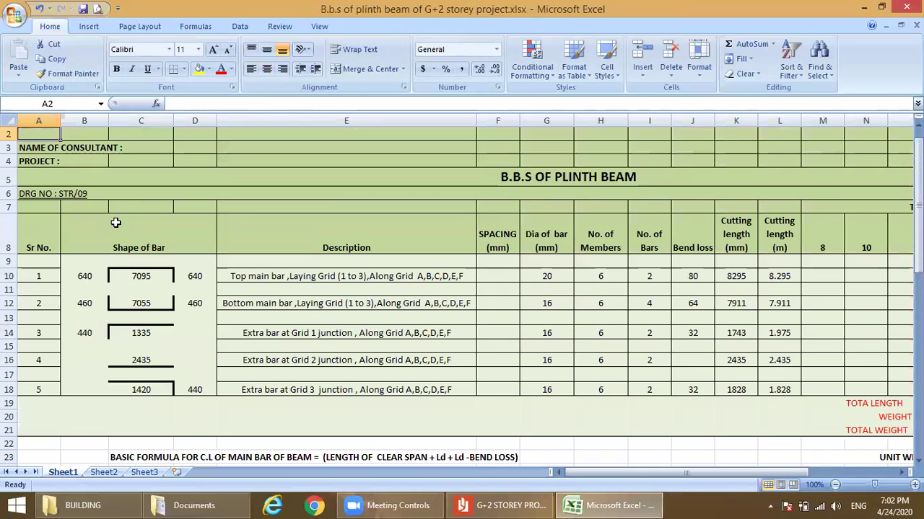
left_click(135, 333)
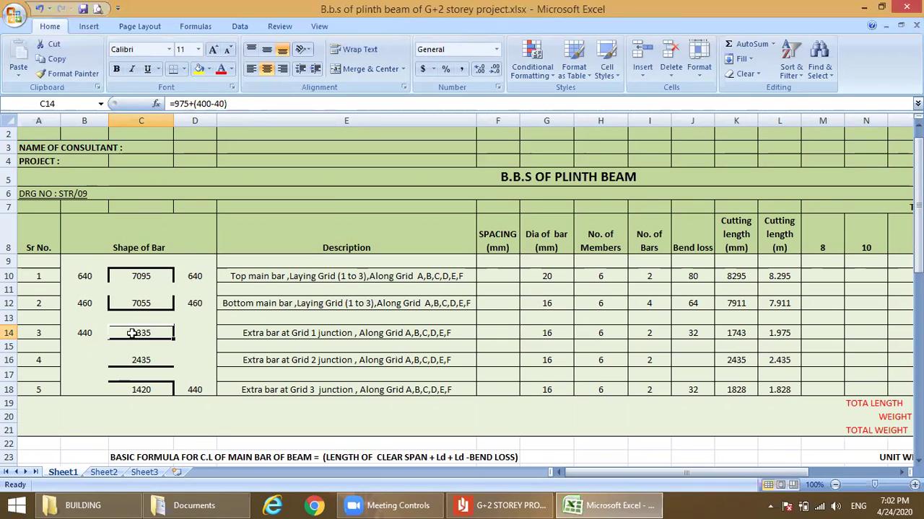
left_click(84, 337)
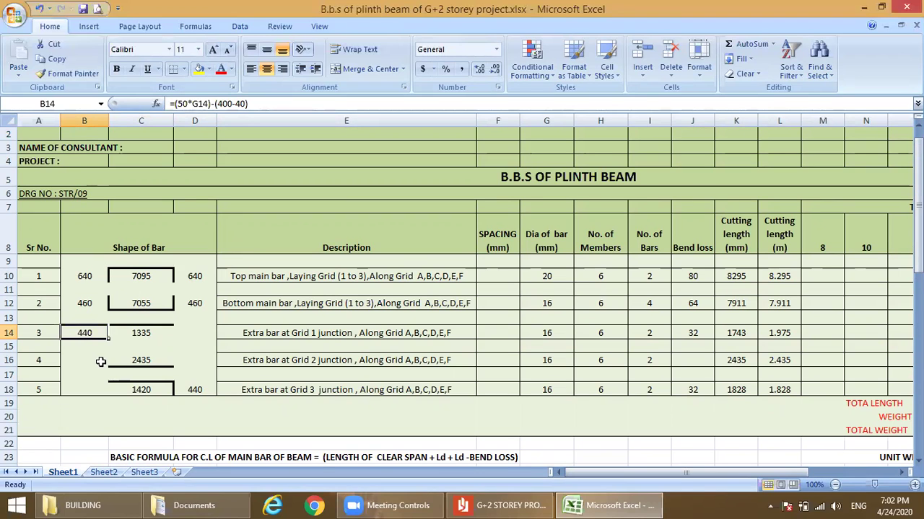
Return to the beam elevation sketch and examine the vertical and horizontal anchorage segments of the top bar at the first column
left_click(101, 360)
key("Down")
key("Down")
key("Down")
key("Down")
key("Down")
key("Down")
key("Down")
key("Down")
key("Down")
key("Down")
key("Down")
key("Down")
key("Down")
key("Down")
key("Down")
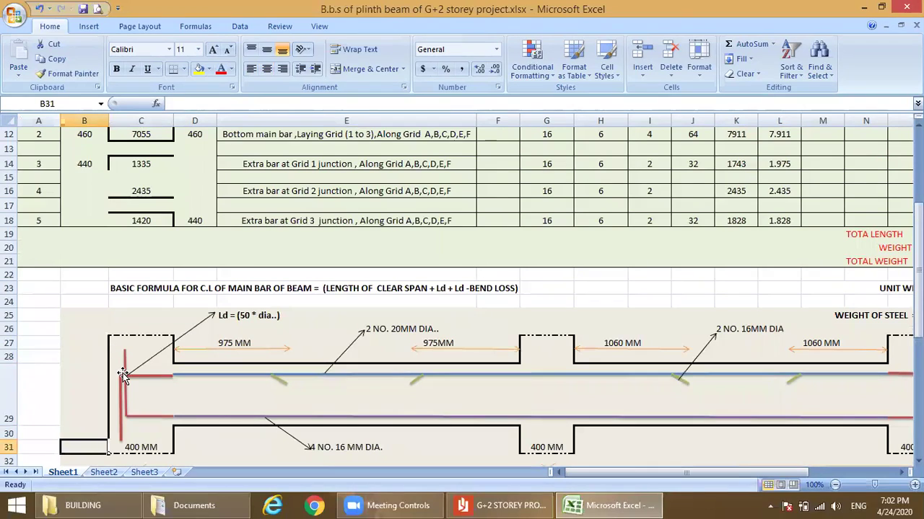
left_click(119, 391)
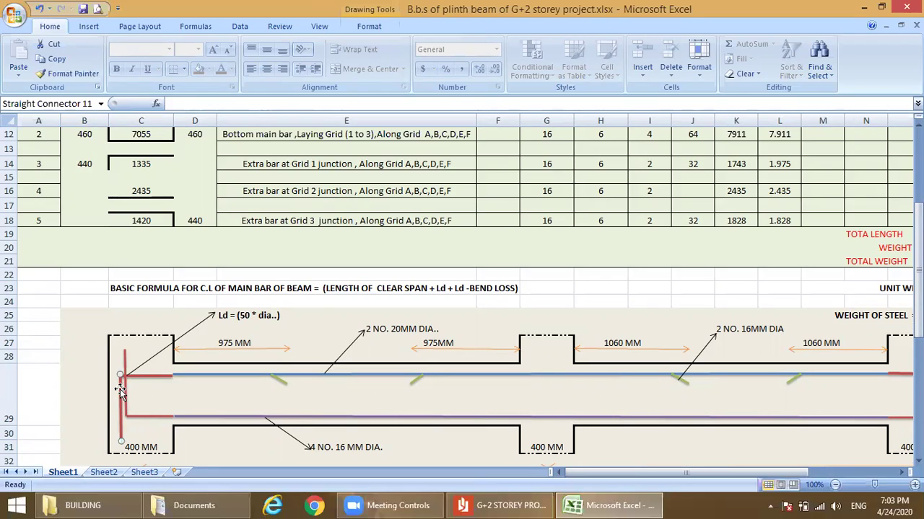
left_click(143, 380)
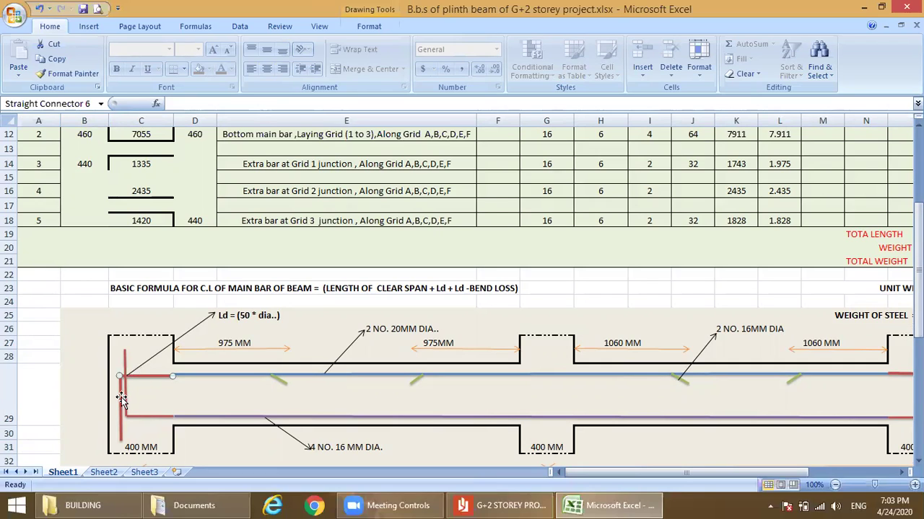
key("Up")
key("Up")
key("Up")
key("Up")
key("Up")
key("Up")
key("Up")
key("Up")
key("Up")
key("Up")
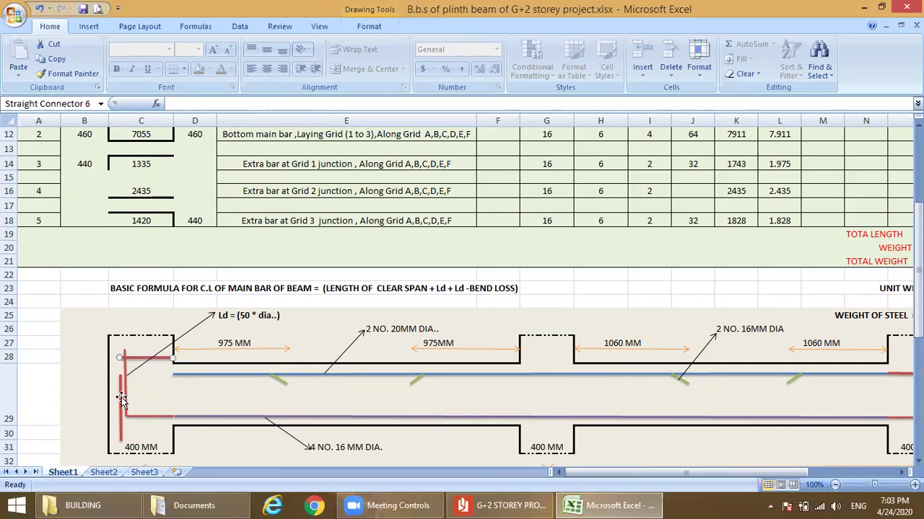
key("Down")
key("Down")
key("Down")
key("Down")
key("Down")
key("Down")
key("Down")
key("Down")
key("Down")
key("Down")
key("Down")
key("Down")
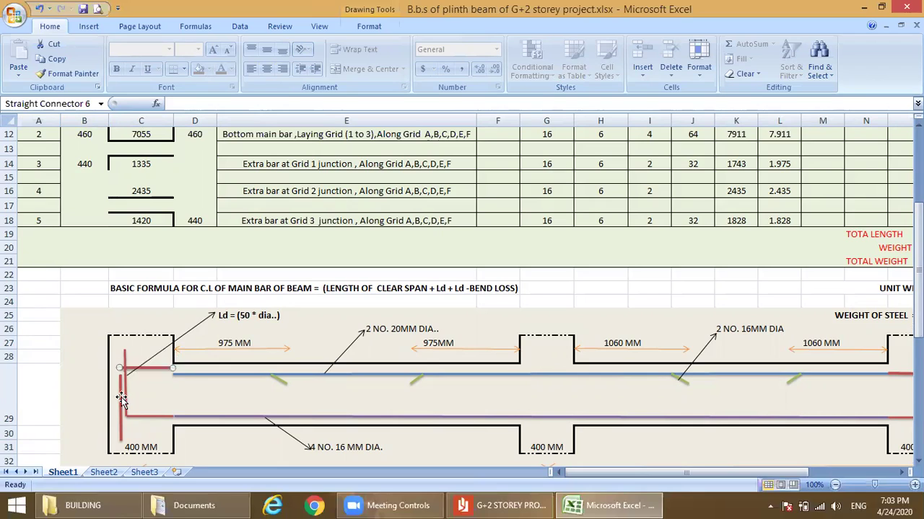
key("Down")
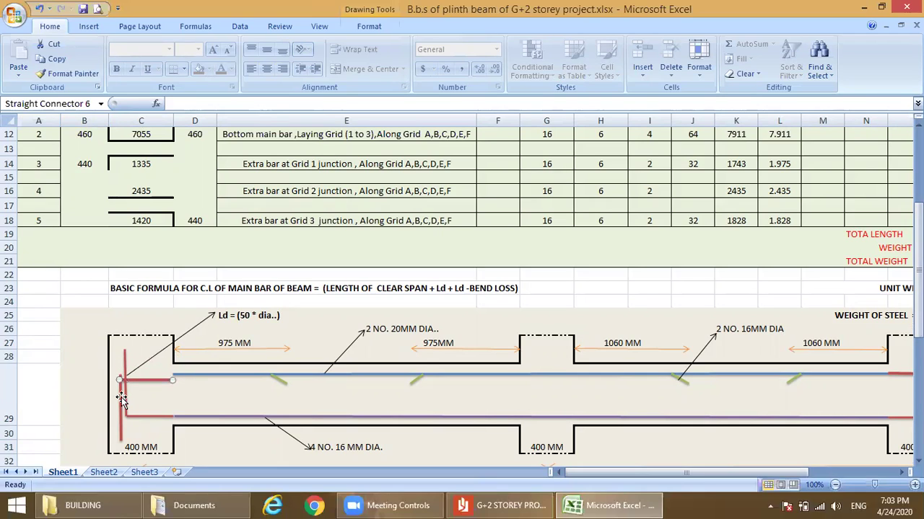
key("Up")
key("Up")
key("Up")
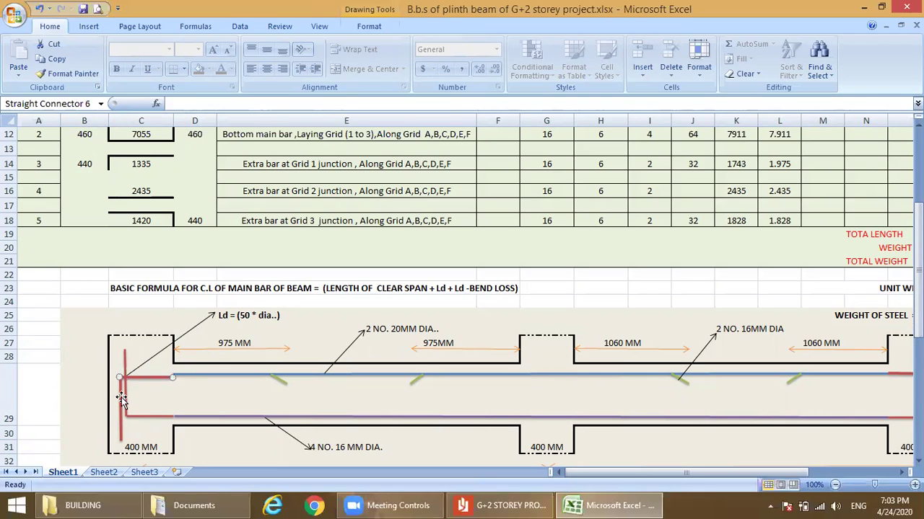
key("Up")
Inspect the Grid 1 junction extra bar's leg length, bend loss and cutting length formulas in B14, J14 and K14
left_click(52, 383)
key("Up")
key("Up")
key("Up")
key("Up")
key("Up")
key("Up")
key("Up")
key("Up")
key("Up")
key("Up")
key("Up")
key("Up")
key("Up")
key("Up")
key("Up")
key("Up")
key("Up")
key("Up")
key("Up")
key("Up")
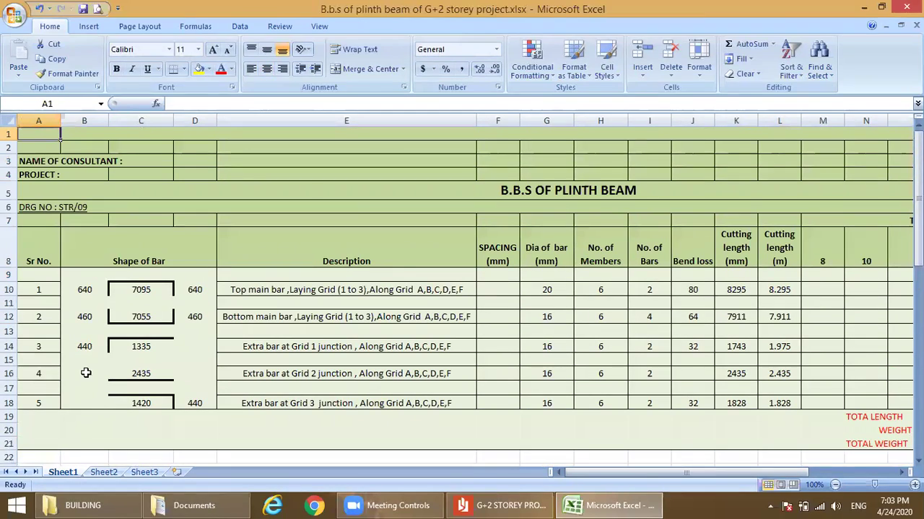
left_click(83, 348)
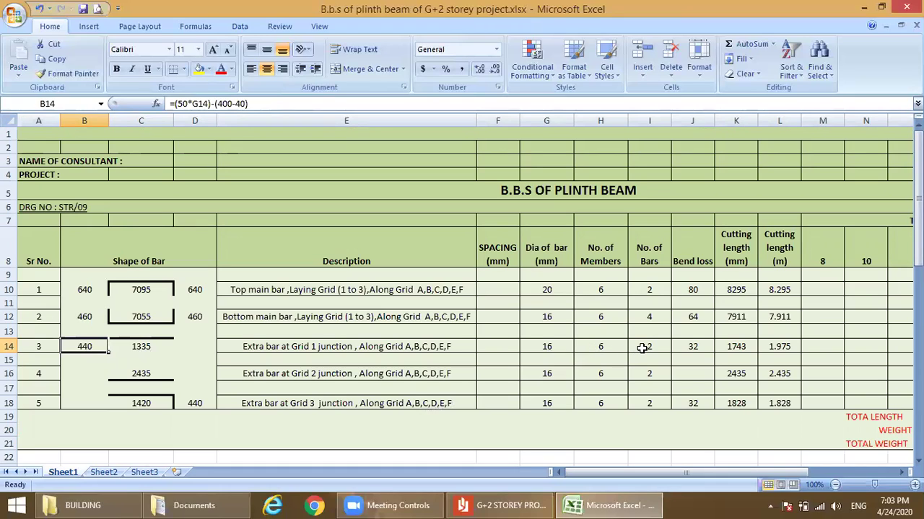
left_click(690, 347)
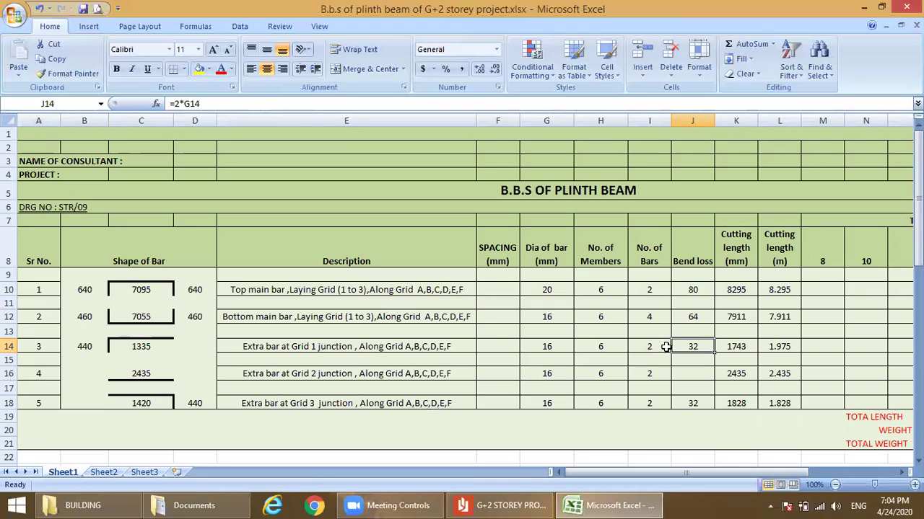
left_click(740, 346)
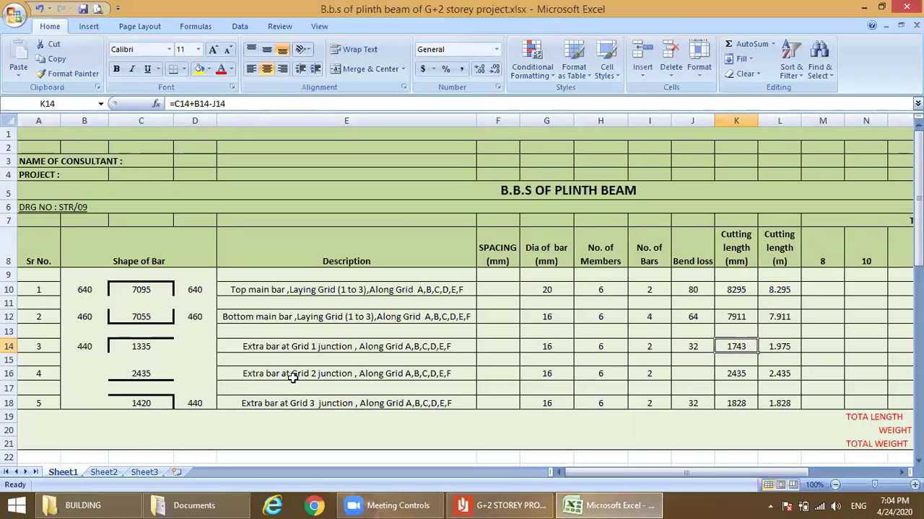
Examine the extra bar extents on both sides of the middle column in the beam elevation sketch
key("Down")
key("Down")
key("Down")
key("Down")
key("Down")
key("Down")
key("Down")
key("Down")
key("Down")
key("Down")
key("Down")
key("Down")
key("Down")
key("Down")
key("Down")
key("Down")
key("Down")
key("Down")
key("Down")
key("Down")
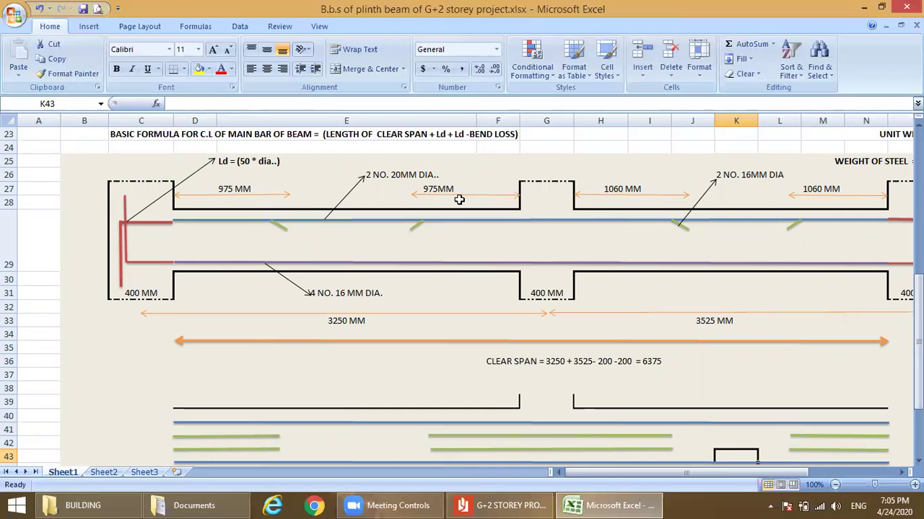
Inspect the Grid 2 junction extra bar's length formula in C16 and its cutting lengths in K16 and L16
key("Up")
key("Up")
key("Up")
key("Up")
key("Up")
key("Up")
key("Up")
key("Up")
key("Up")
key("Up")
key("Up")
key("Up")
key("Up")
key("Up")
key("Up")
key("Up")
key("Up")
key("Up")
key("Up")
key("Up")
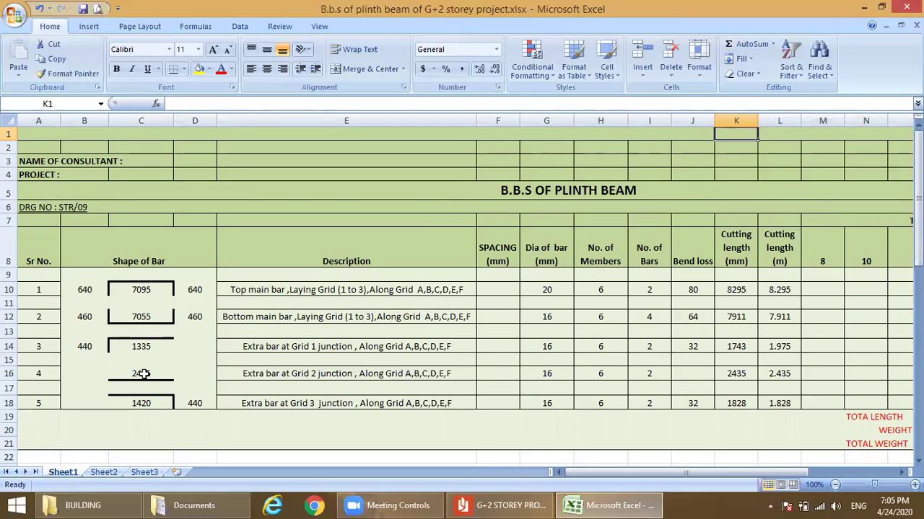
left_click(144, 374)
left_click_drag(151, 208, 185, 139)
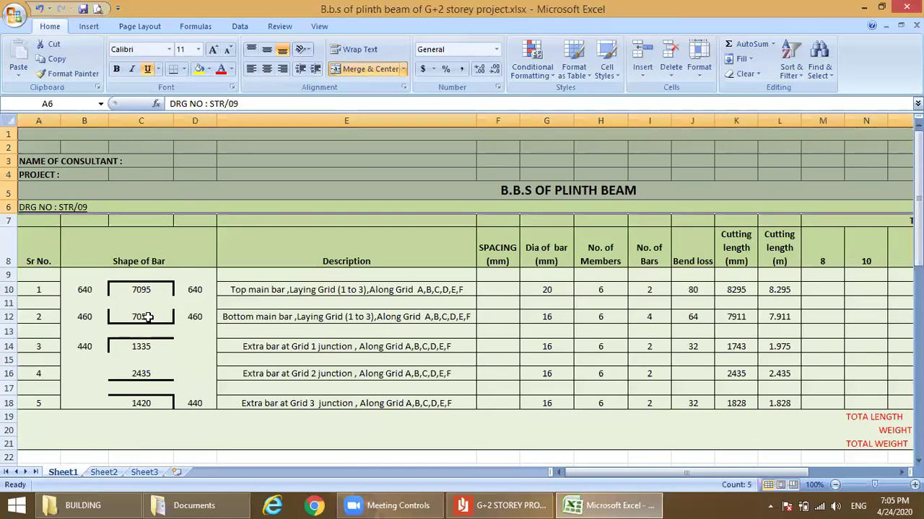
left_click(142, 371)
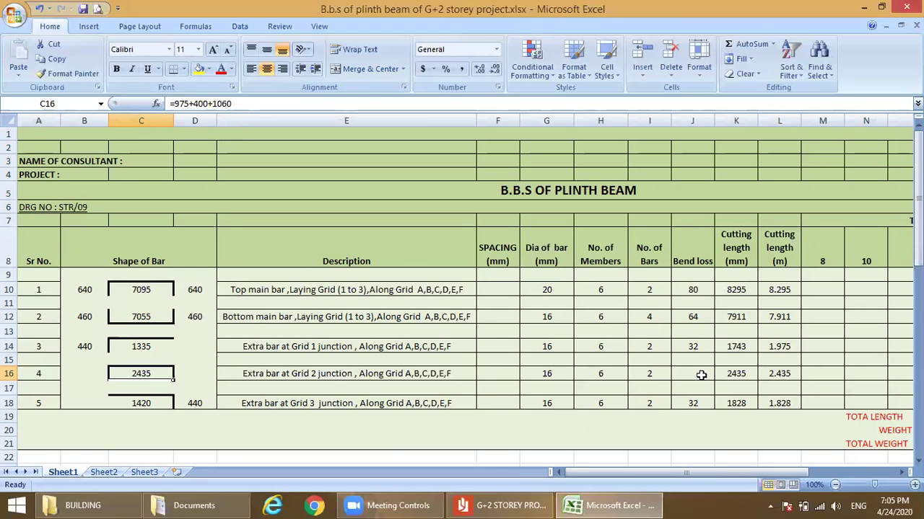
left_click(735, 375)
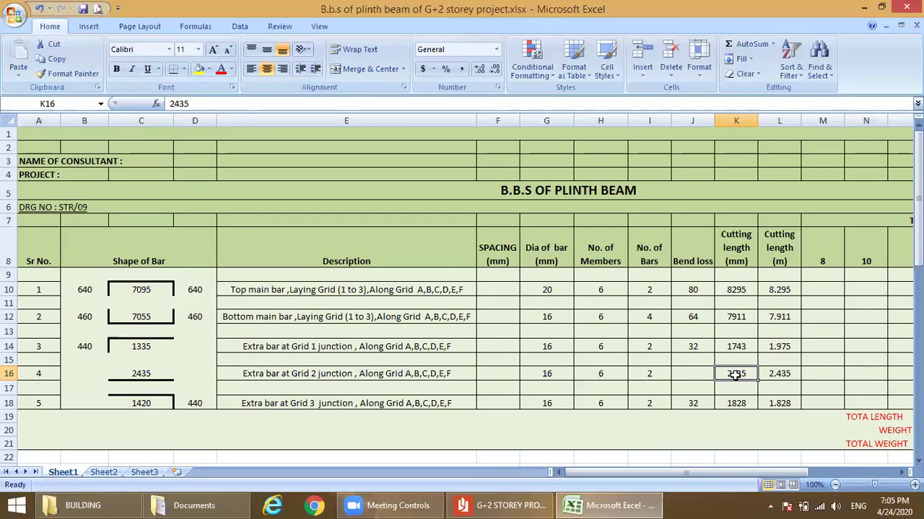
left_click(780, 373)
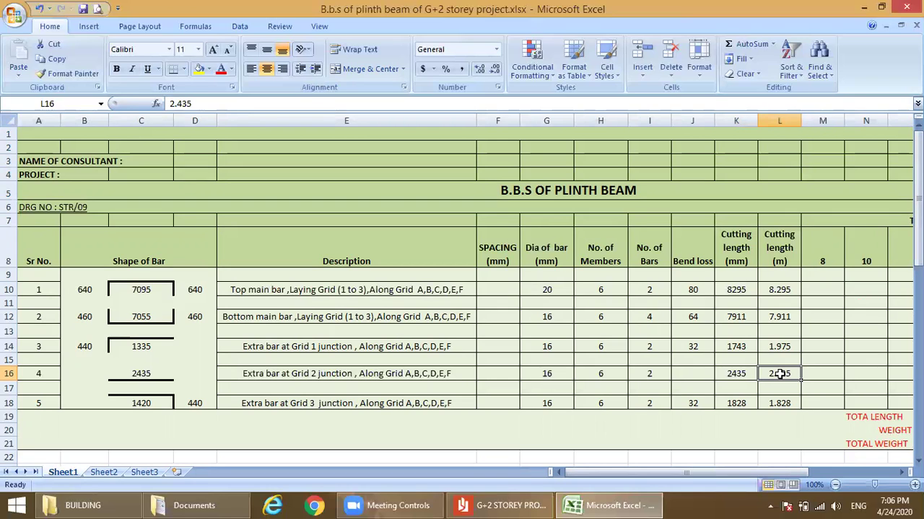
Inspect the Grid 2 junction extra bar's total 16 mm cutting length formula in P16
key("Right")
key("Right")
key("Right")
key("Right")
key("Right")
key("Right")
key("Right")
key("Right")
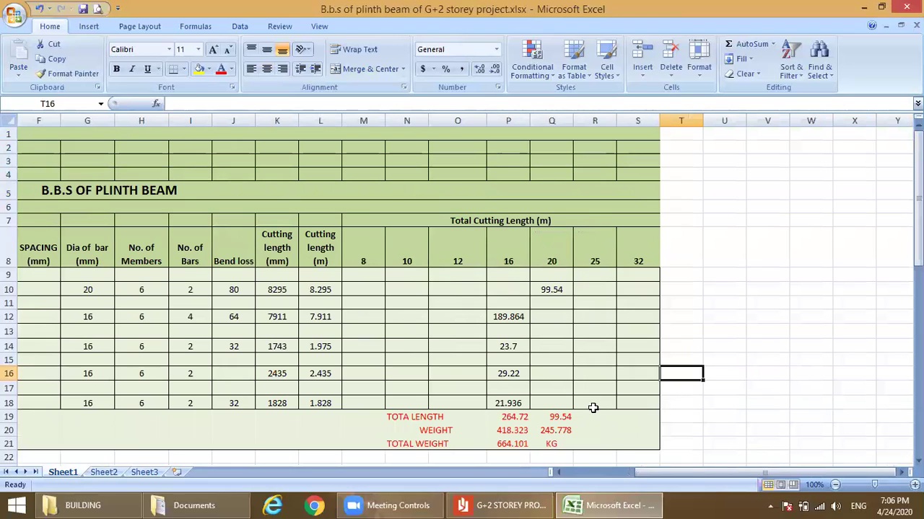
left_click(511, 375)
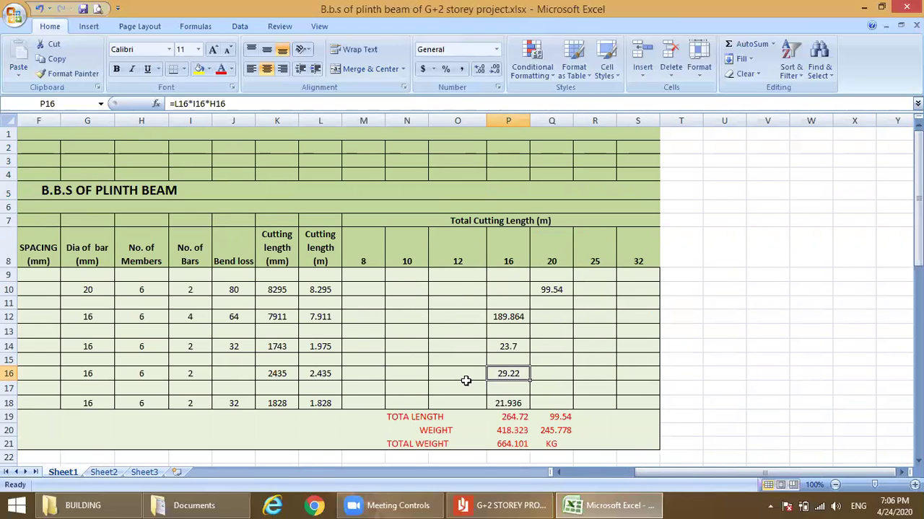
Examine the 1060 mm extra bar extent beside the Grid 3 end column in the beam elevation sketch
key("Left")
key("Left")
key("Left")
key("Left")
key("Left")
key("Left")
key("Left")
key("Left")
key("Left")
key("Left")
key("Left")
key("Left")
key("Left")
key("Left")
key("Left")
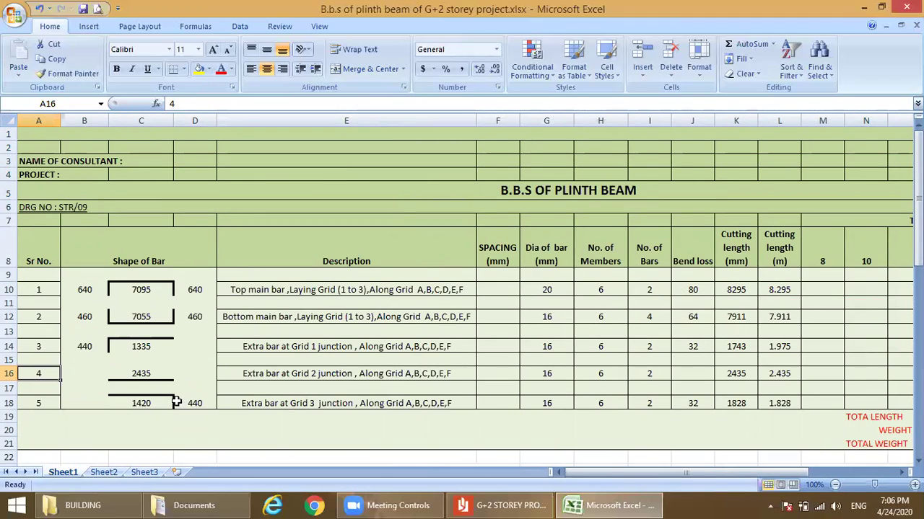
key("Down")
key("Down")
key("Down")
key("Down")
key("Down")
key("Down")
key("Down")
key("Down")
key("Down")
key("Down")
key("Down")
key("Down")
key("Down")
key("Down")
key("Down")
key("Down")
key("Down")
key("Down")
key("Down")
key("Down")
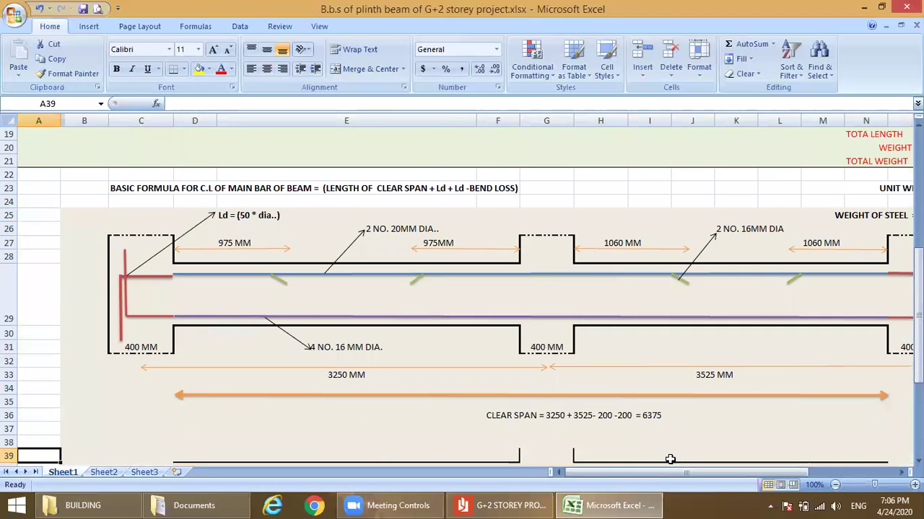
left_click_drag(671, 479, 703, 480)
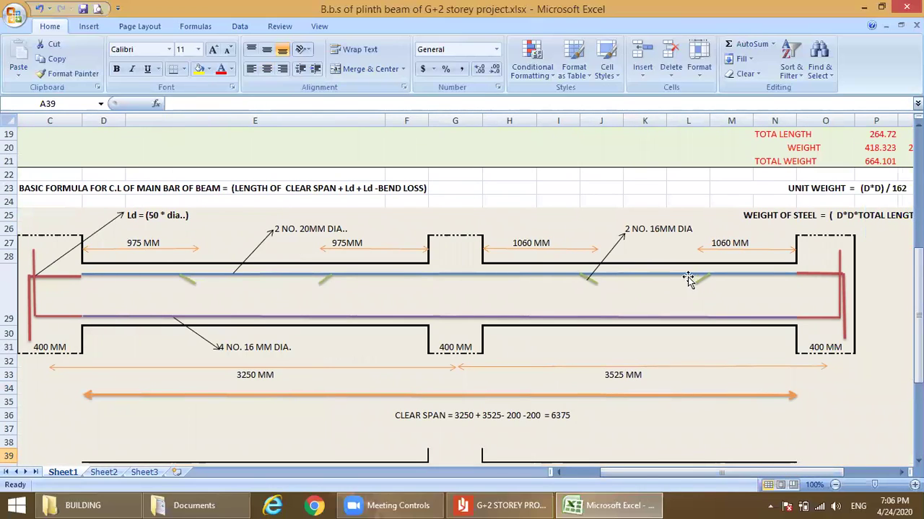
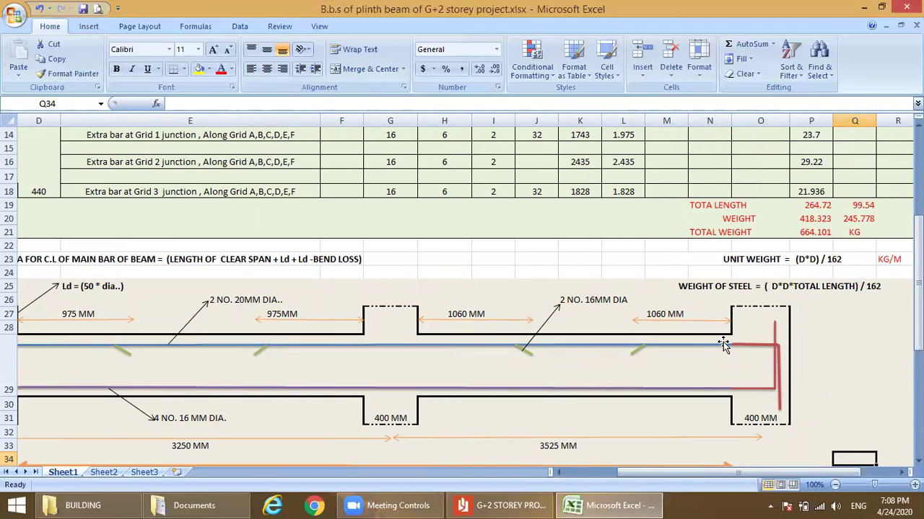
Examine the bent bar legs inside the Grid 3 end column of the beam elevation sketch
left_click(778, 392)
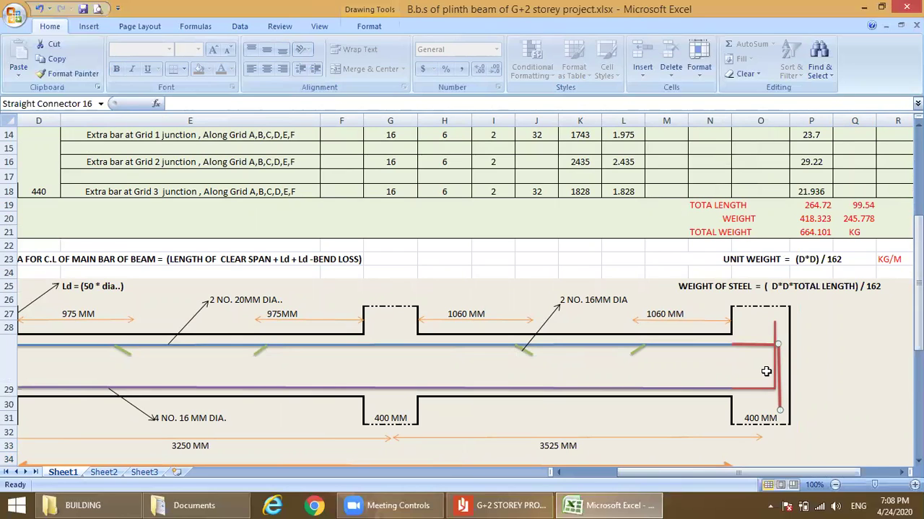
left_click(766, 371)
left_click(722, 359)
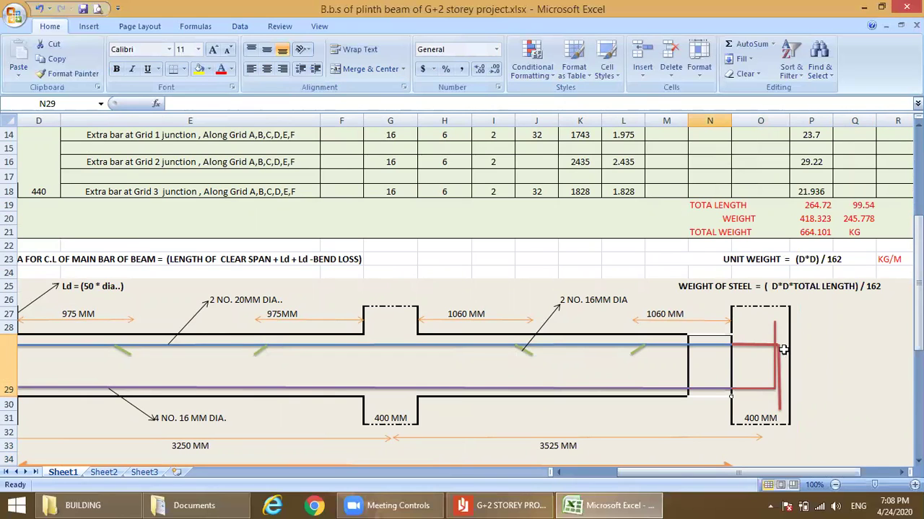
left_click(779, 394)
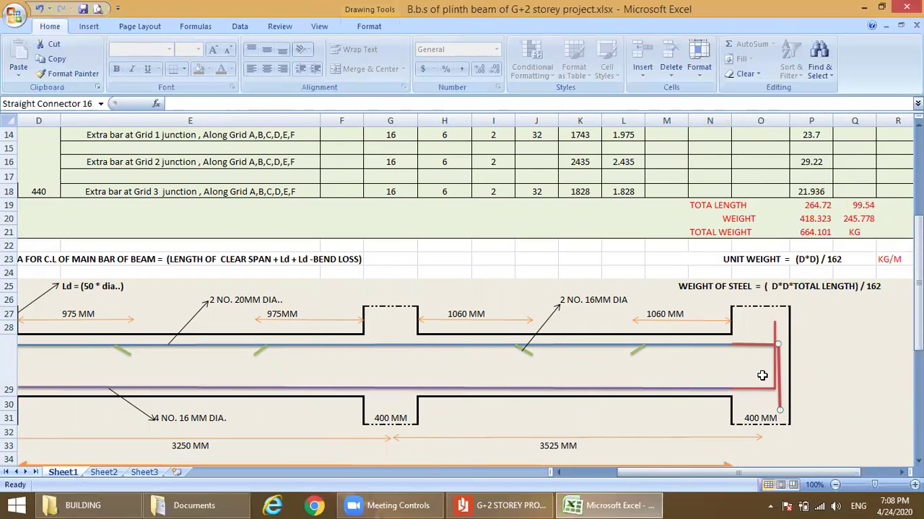
left_click(757, 345)
left_click(778, 366)
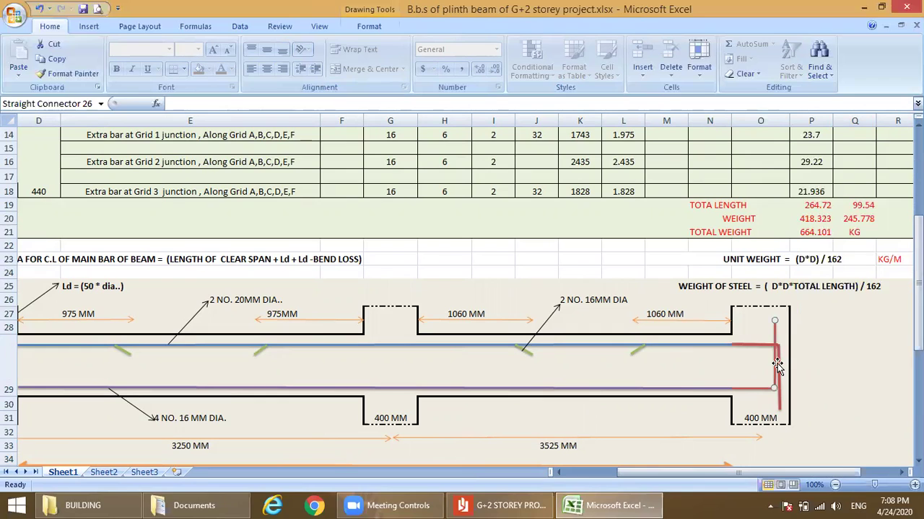
left_click(653, 326)
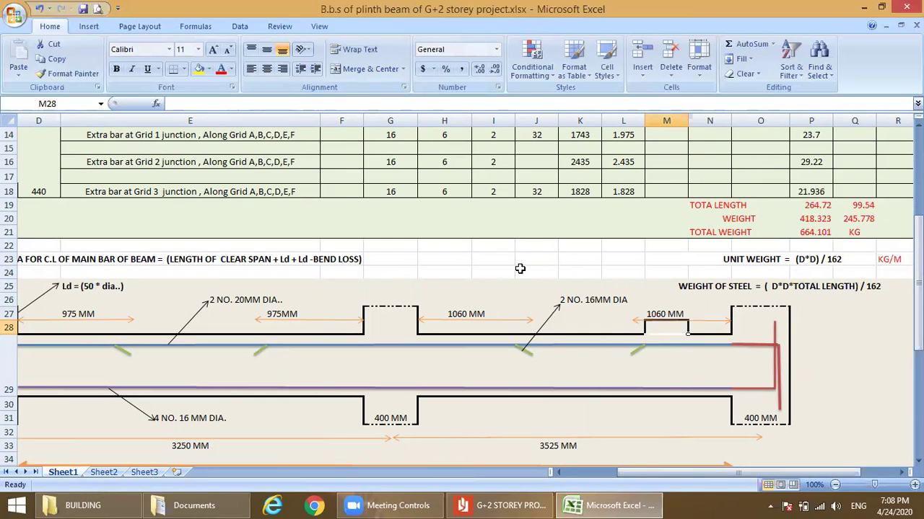
Inspect the Grid 3 junction extra bar's leg length formula in D18 and cutting length formula in K18
key("Up")
key("Up")
key("Up")
key("Up")
key("Up")
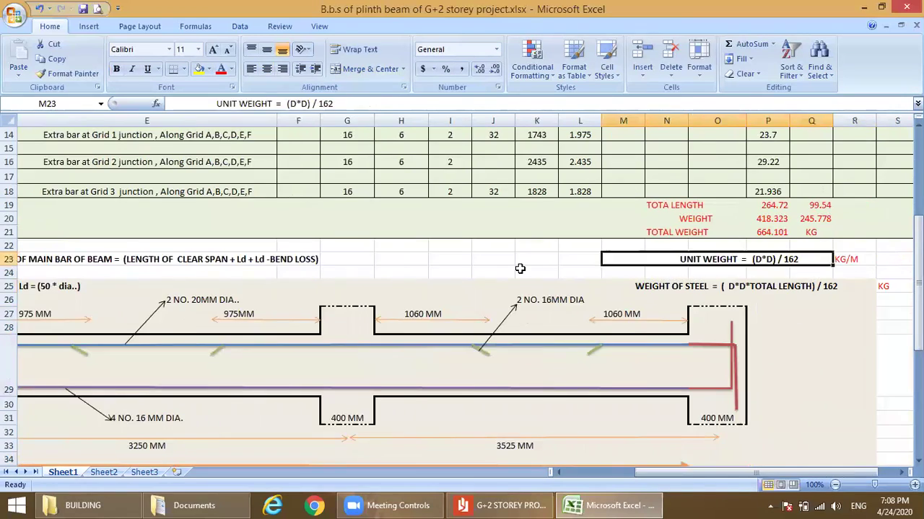
key("ctrl+Home")
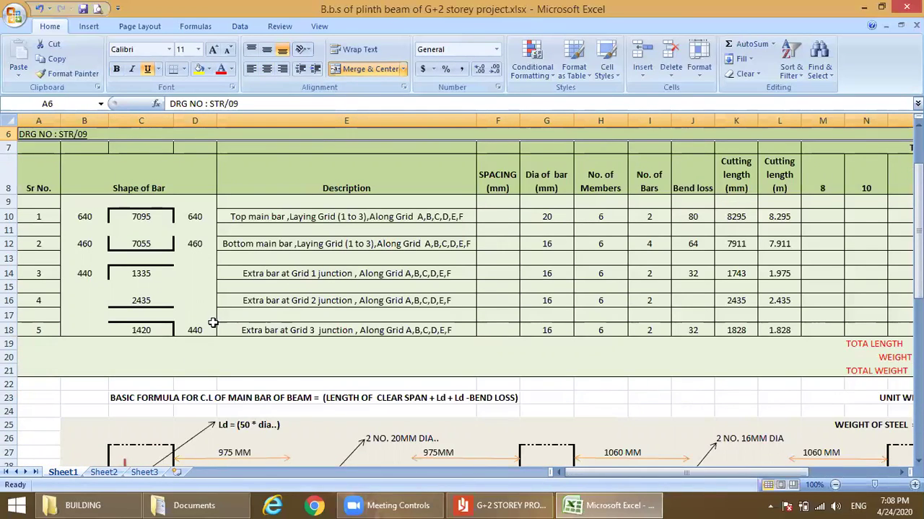
left_click(199, 327)
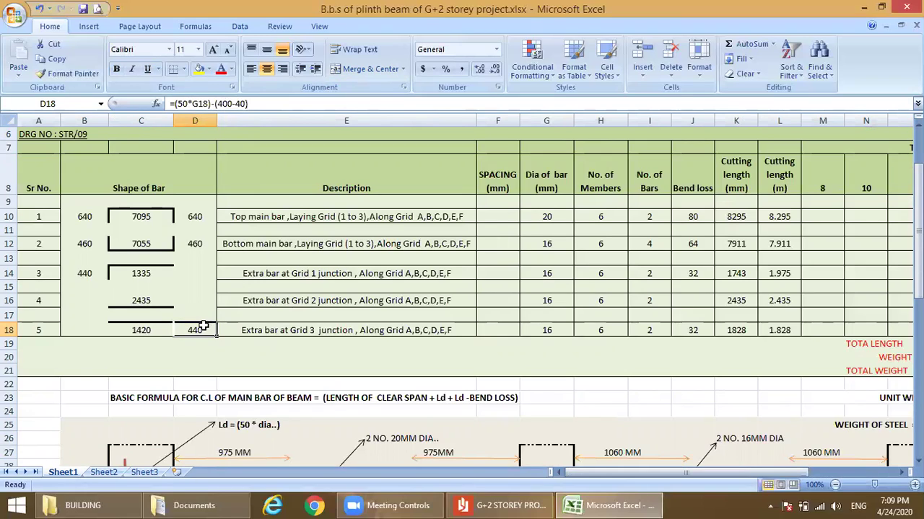
left_click(732, 330)
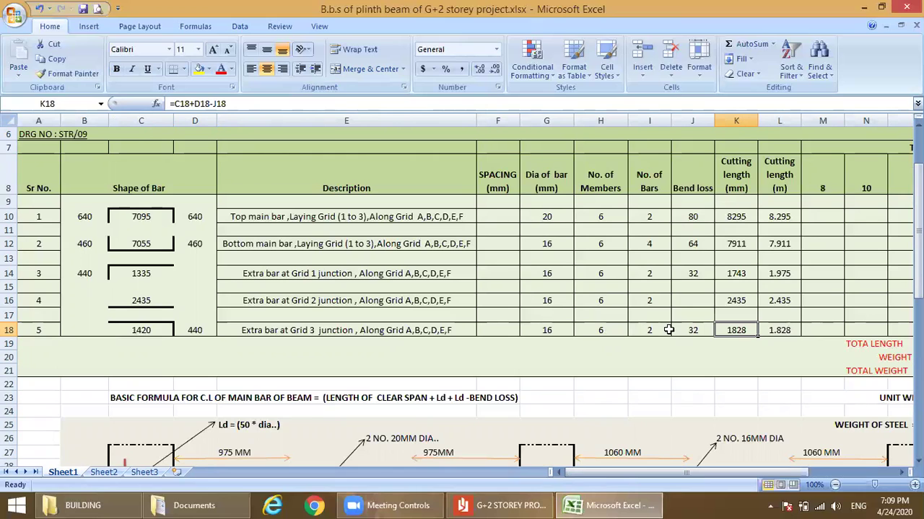
Inspect the Grid 3 junction extra bar's total 16 mm cutting length formula in P18
key("Right")
key("Right")
key("Right")
key("Right")
key("Right")
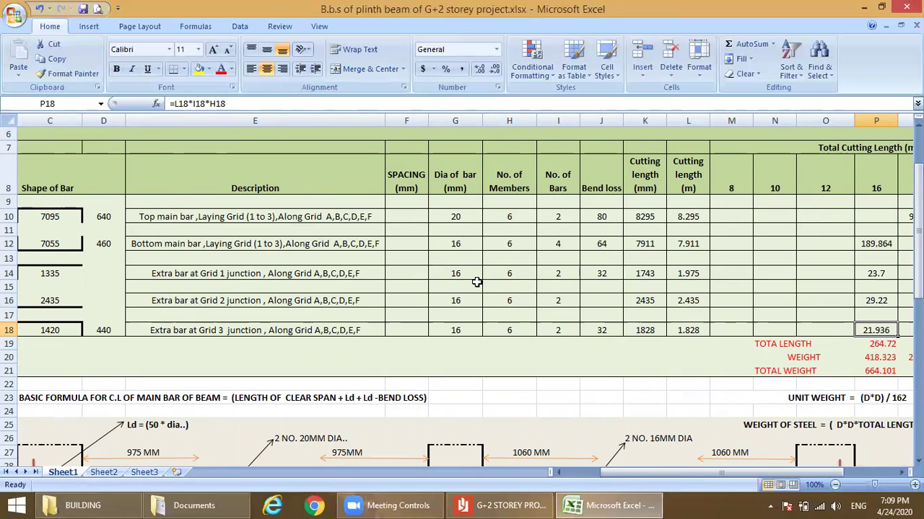
Inspect the steel weight formulas for the 16 mm and 20 mm bars in P20 and Q20
key("Right")
key("Right")
key("Right")
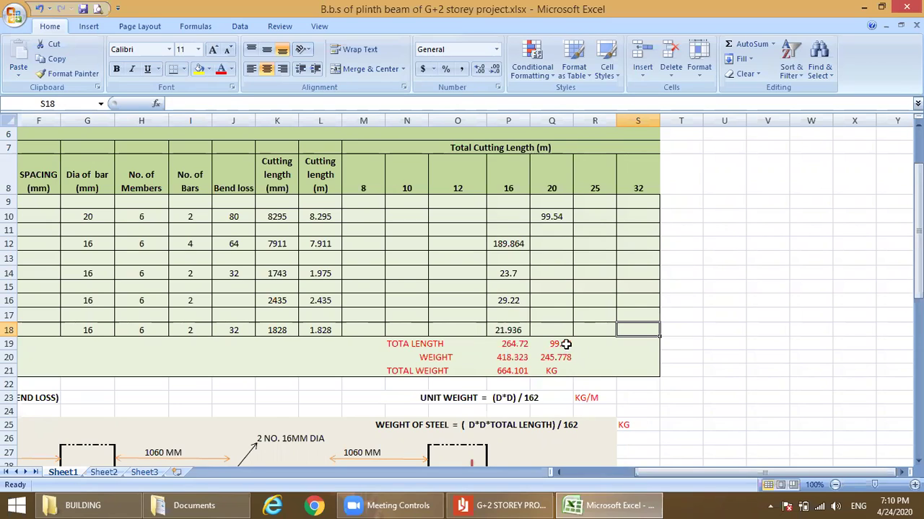
left_click(507, 358)
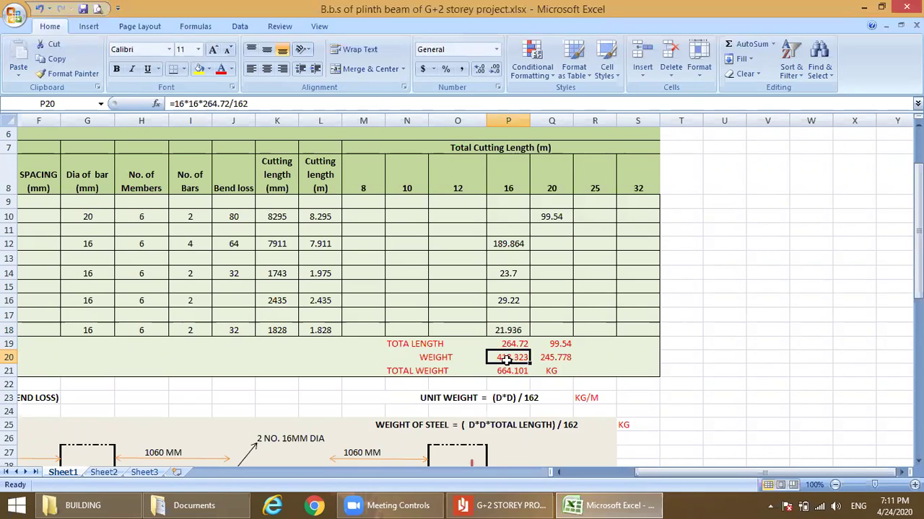
left_click(551, 358)
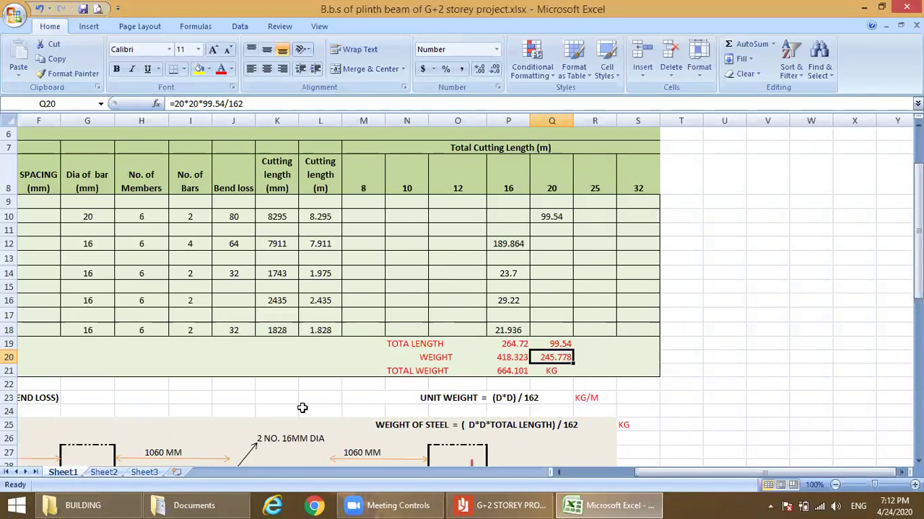
Review the basic main bar cutting length formula and the beam elevation sketch with its clear span calculation
key("Left")
key("Left")
key("Left")
key("Left")
key("Left")
key("Left")
key("Left")
key("Left")
key("Left")
key("Left")
key("Left")
key("Left")
key("Left")
key("Left")
key("Left")
key("Left")
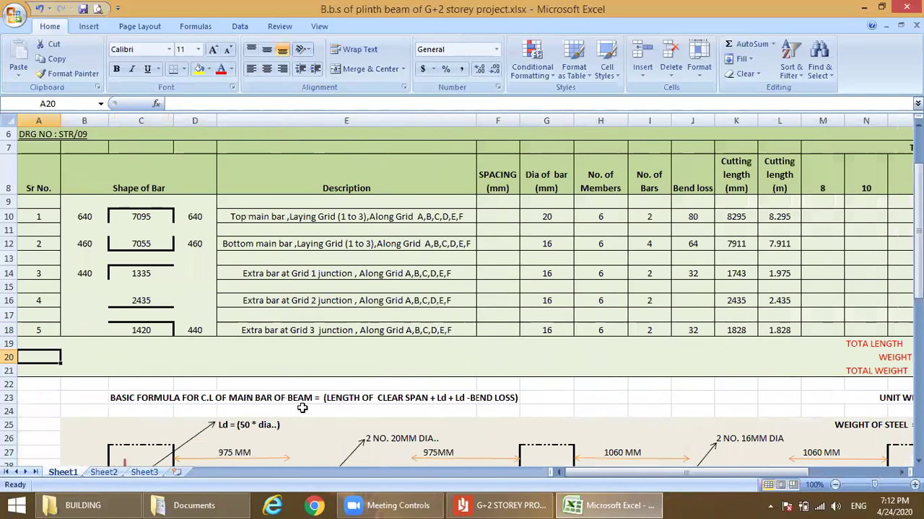
key("Down")
key("Down")
key("Down")
key("Down")
key("Down")
key("Down")
key("Down")
key("Down")
key("Down")
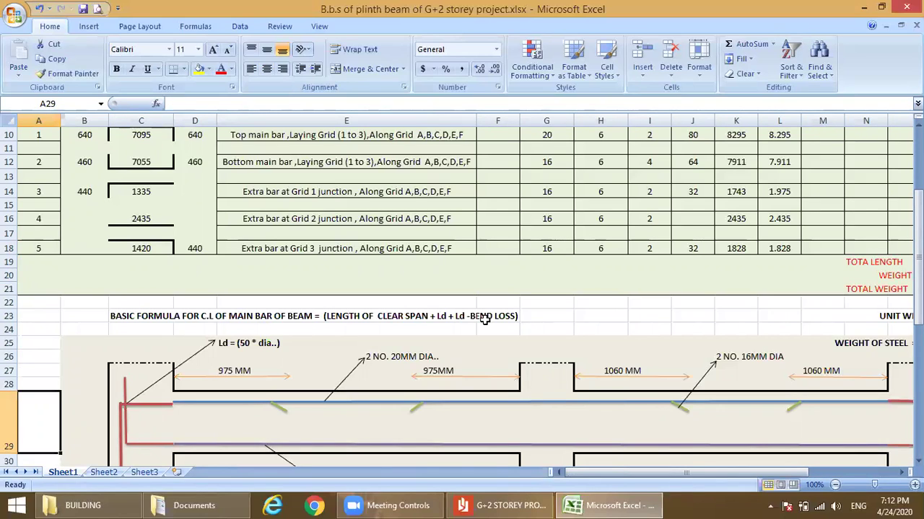
key("Down")
key("Down")
key("Down")
key("Down")
key("Down")
key("Down")
key("Down")
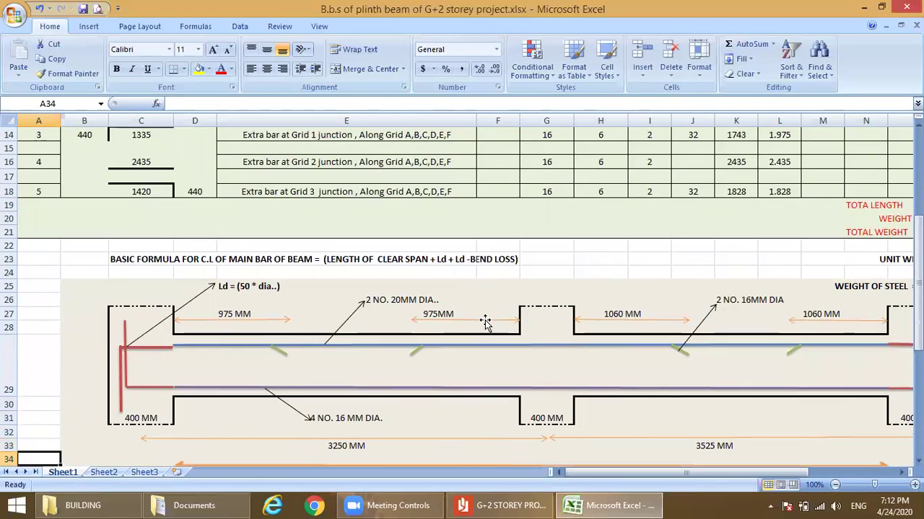
key("Down")
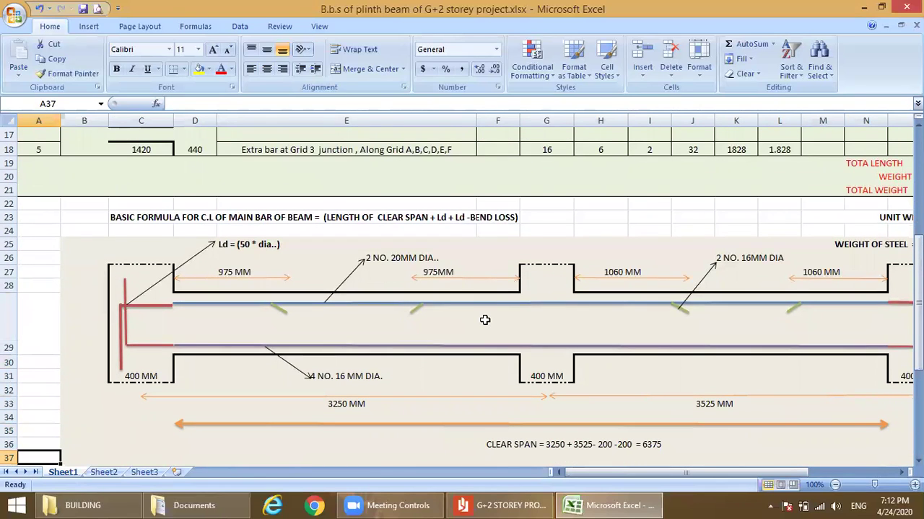